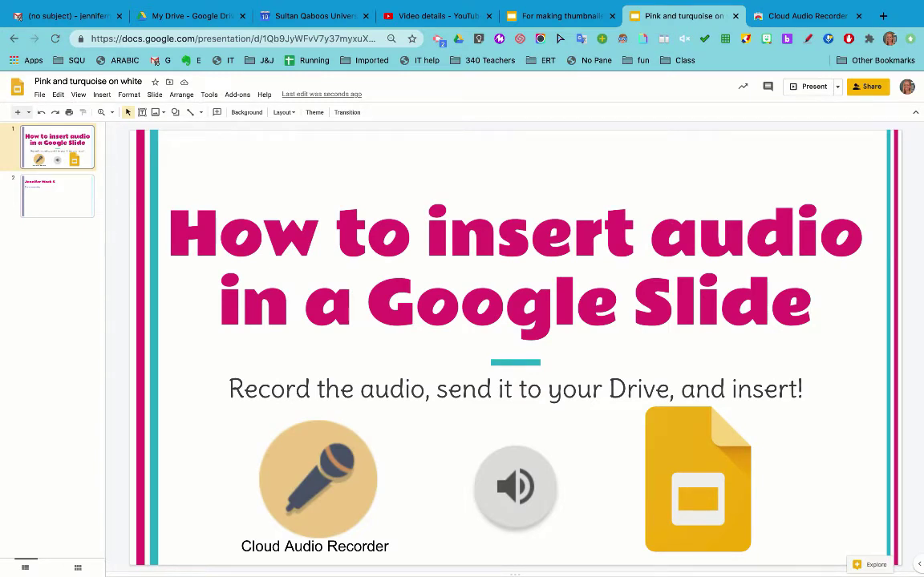
Add the Cloud Audio Recorder app to Chrome from its Web Store page
left_click(818, 19)
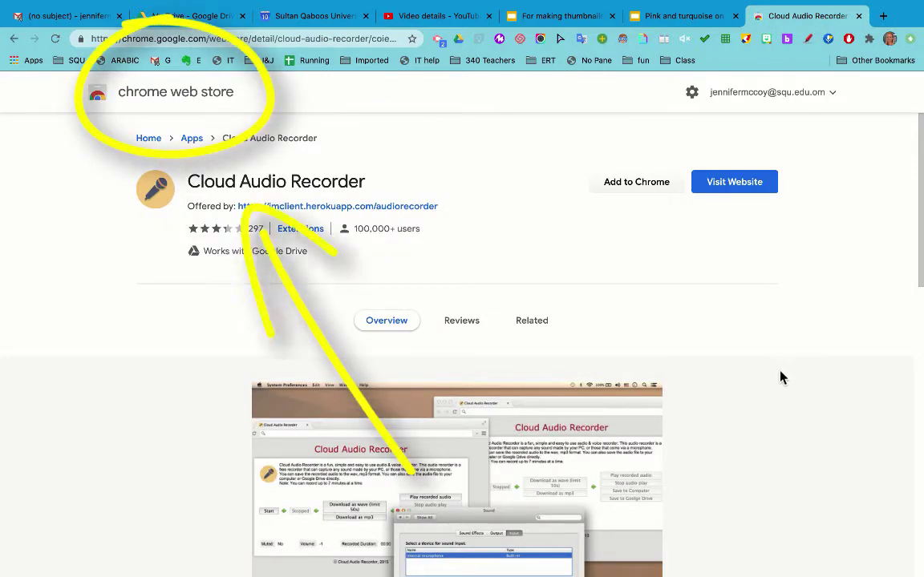
left_click(650, 186)
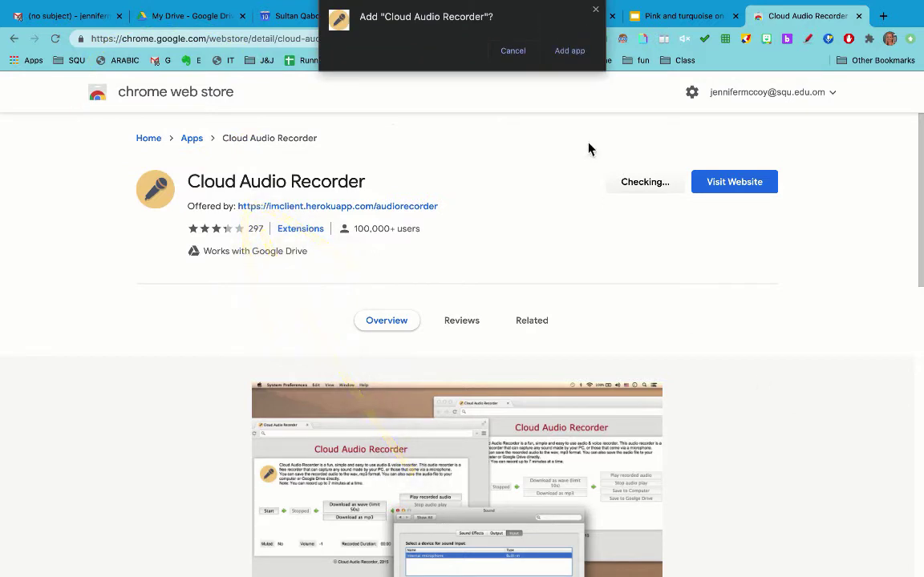
left_click(571, 52)
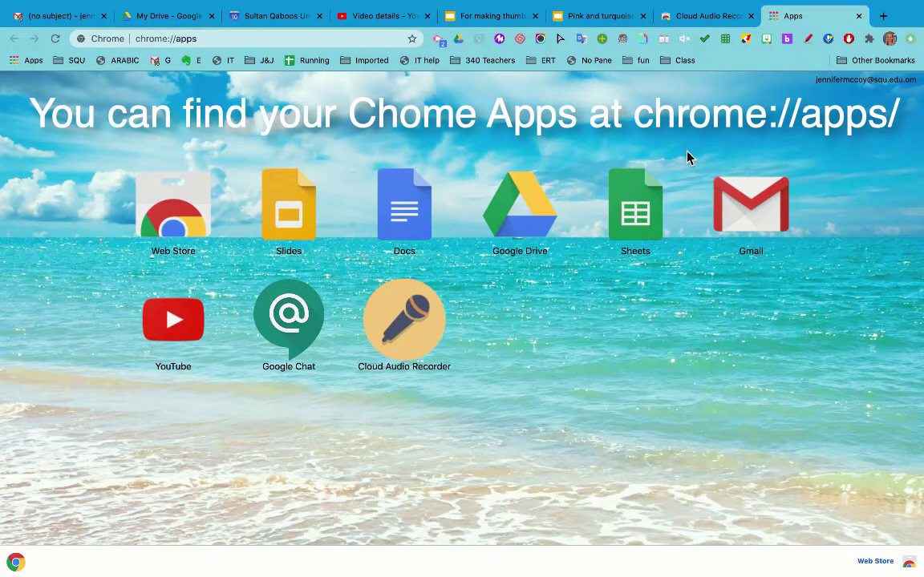
Launch Cloud Audio Recorder and bookmark its recorder page
left_click(716, 22)
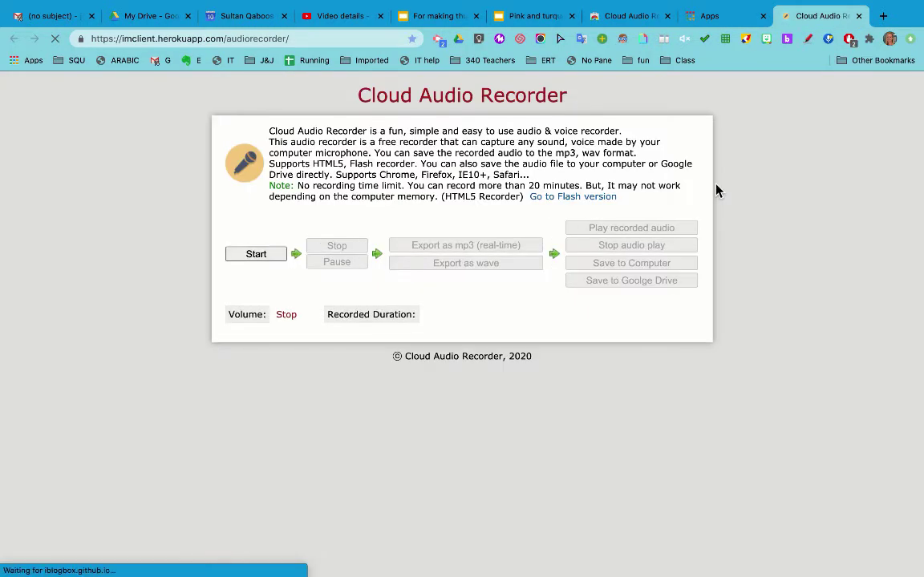
left_click(412, 40)
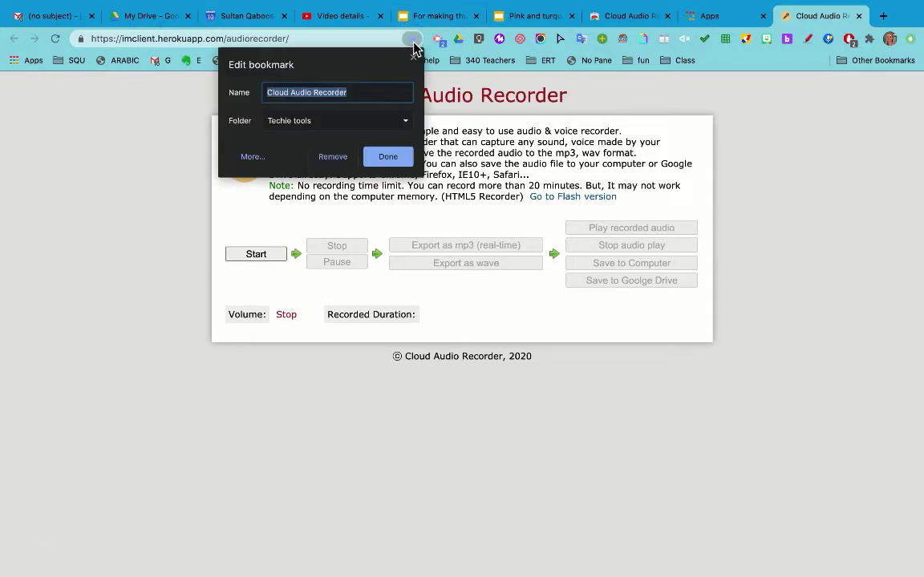
left_click(391, 157)
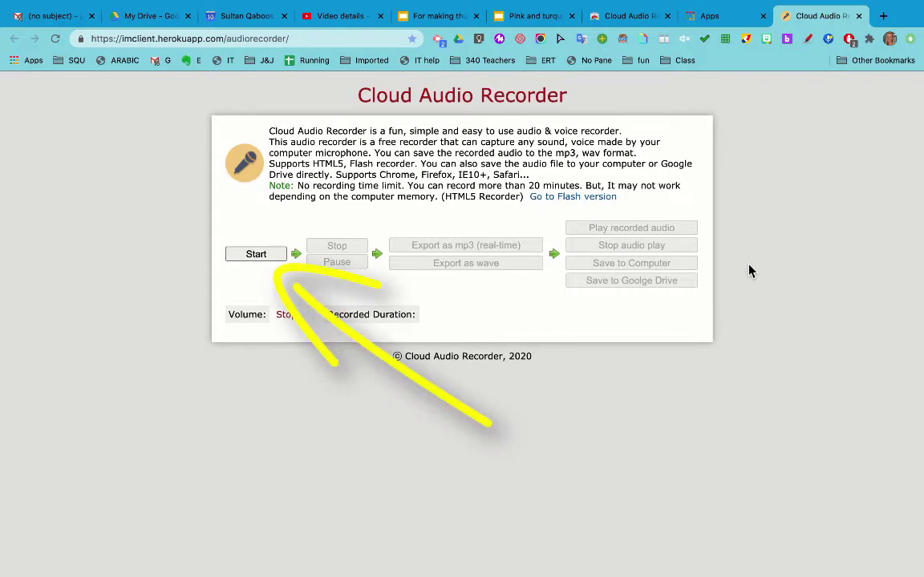
Record about six seconds of audio, export it as an MP3, and play it back
left_click(269, 255)
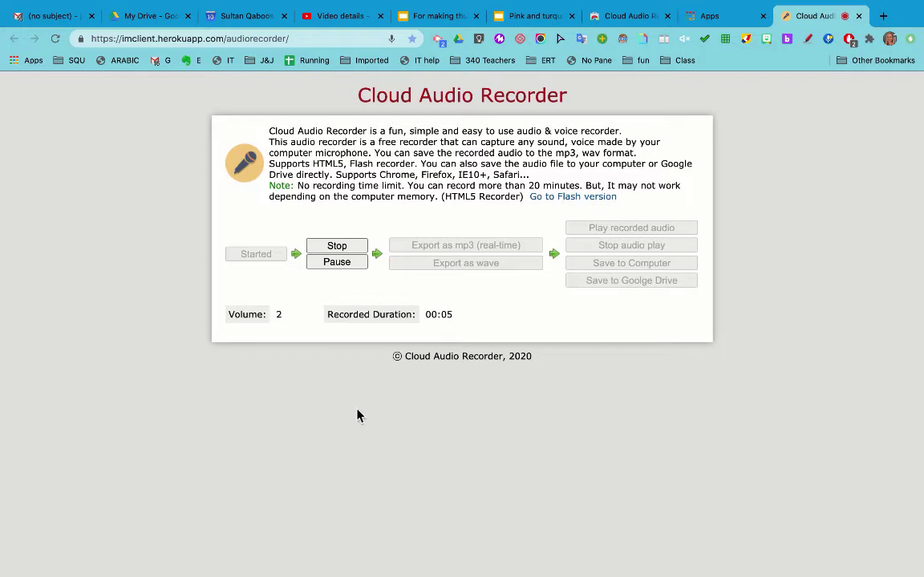
left_click(328, 252)
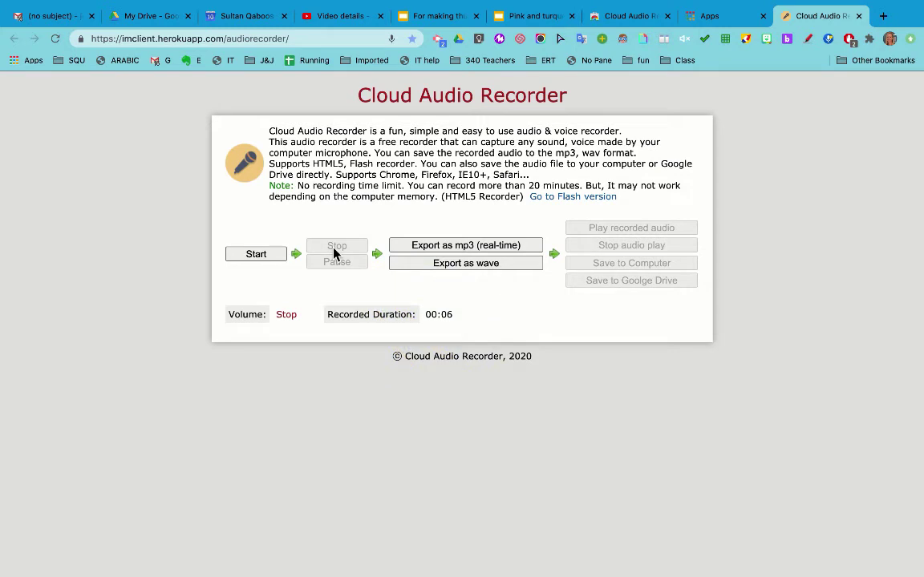
left_click(501, 253)
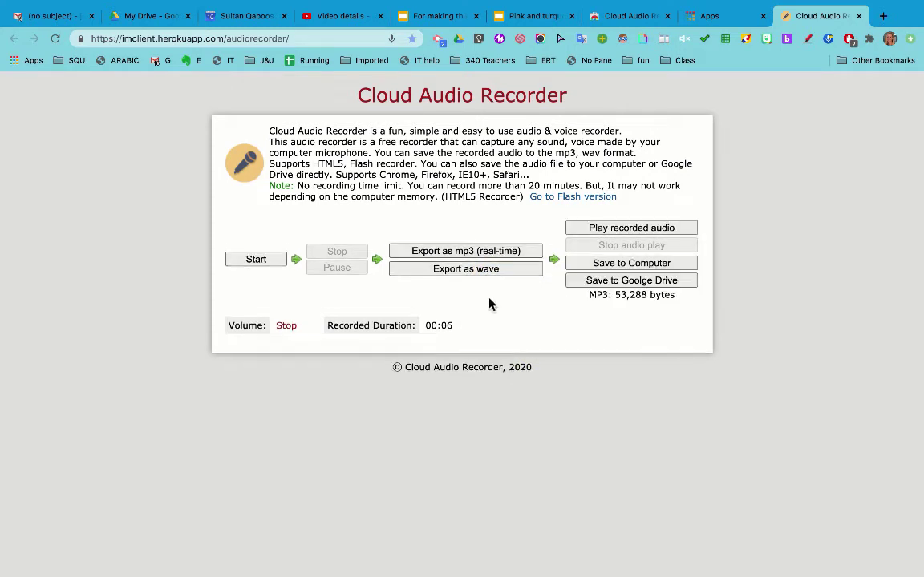
left_click(641, 229)
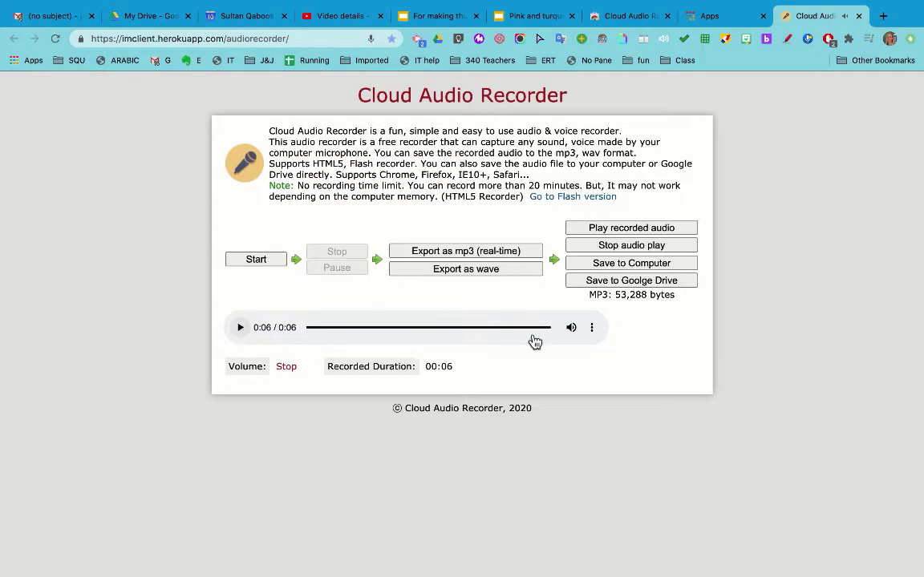
Start the Google Drive save and rename the file to 'Test audio'
left_click(654, 285)
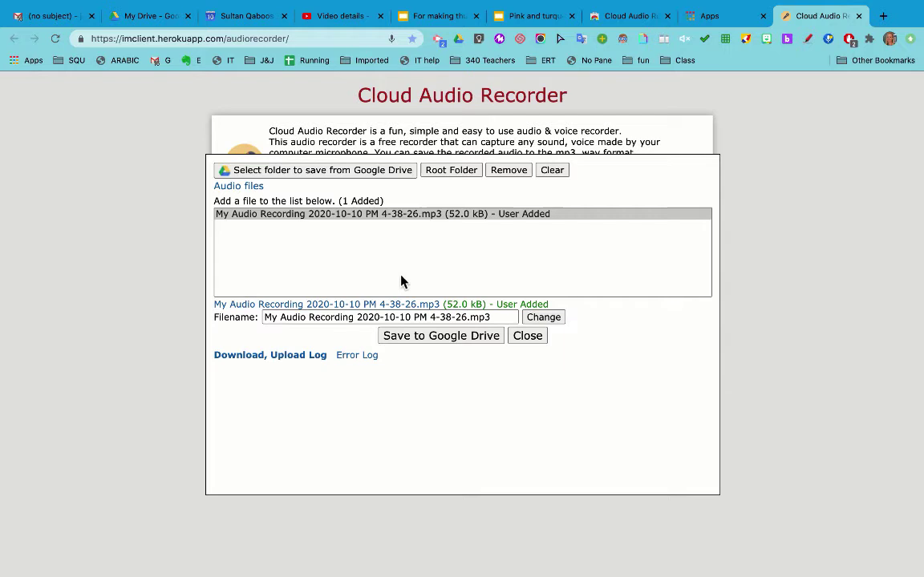
triple_click(360, 321)
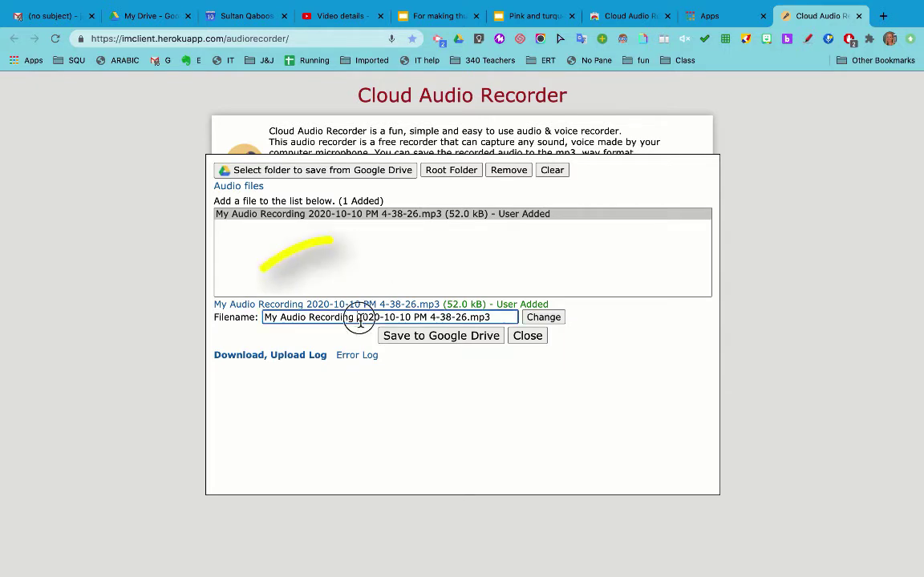
type("Te")
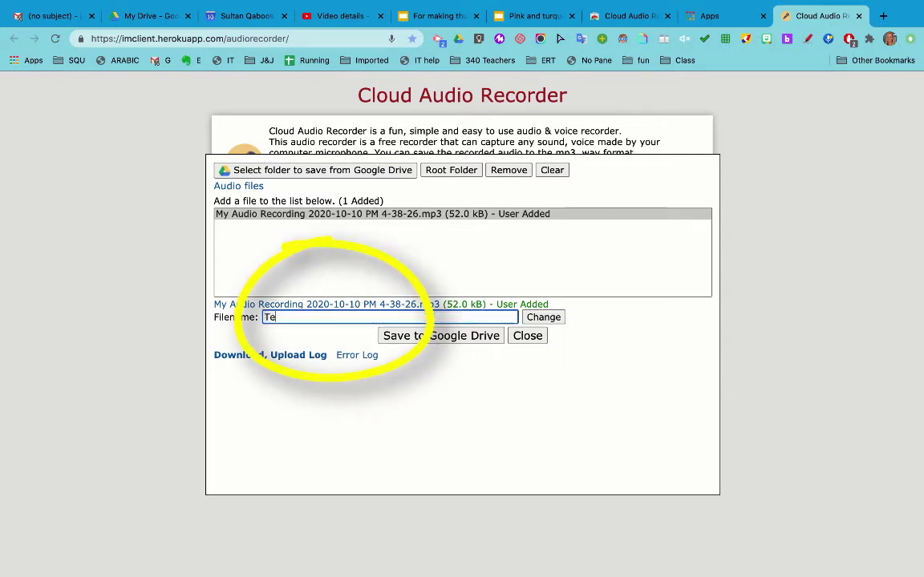
type("st audio")
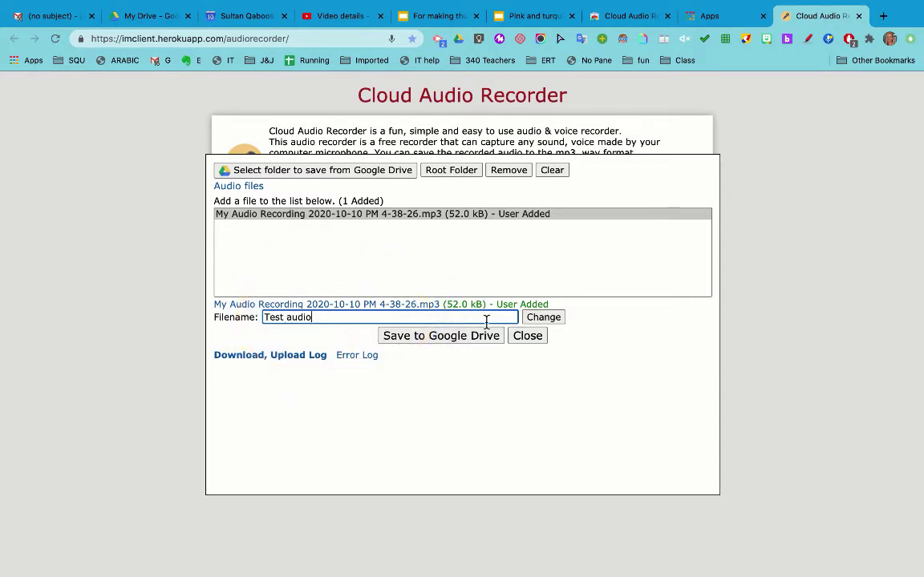
left_click(529, 320)
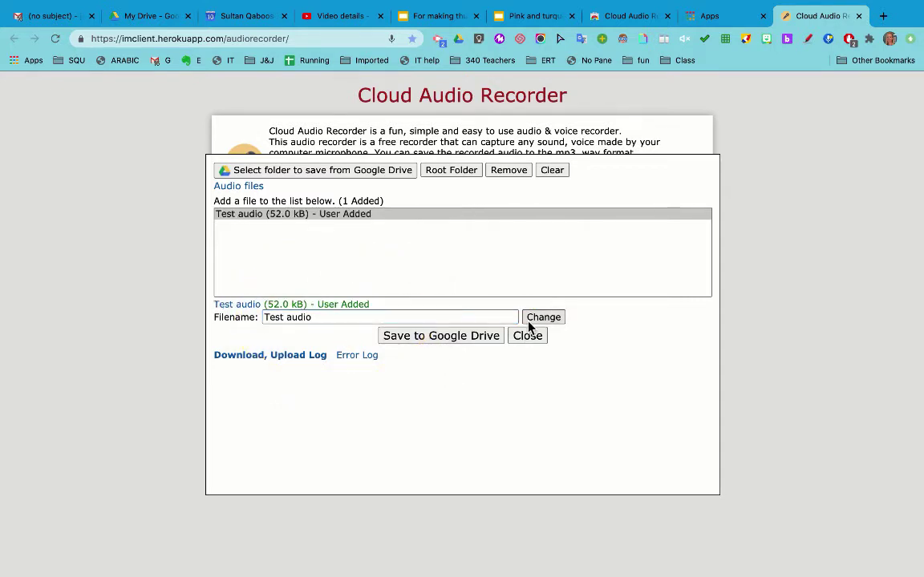
Choose the 'Audio files' Drive folder as destination and upload the recording
left_click(344, 172)
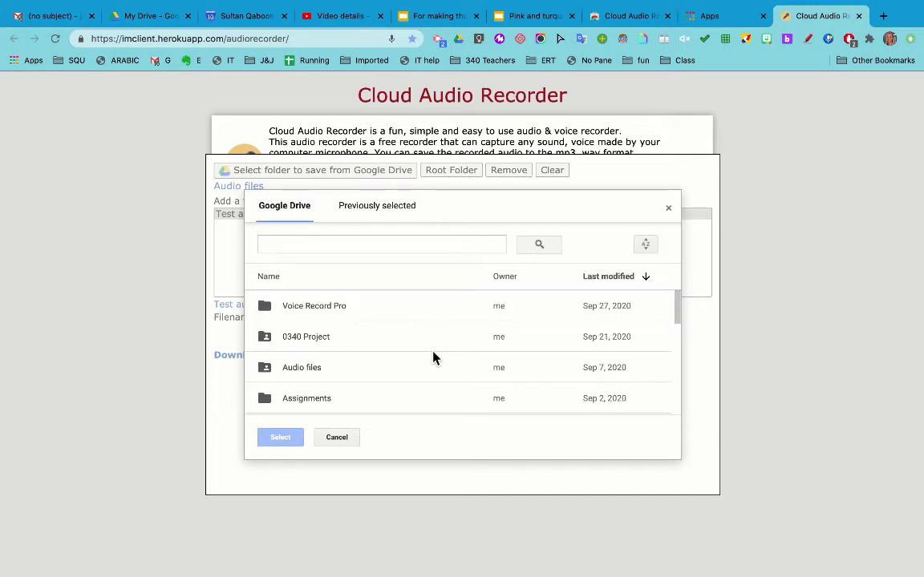
scroll(433, 358, "down", 2)
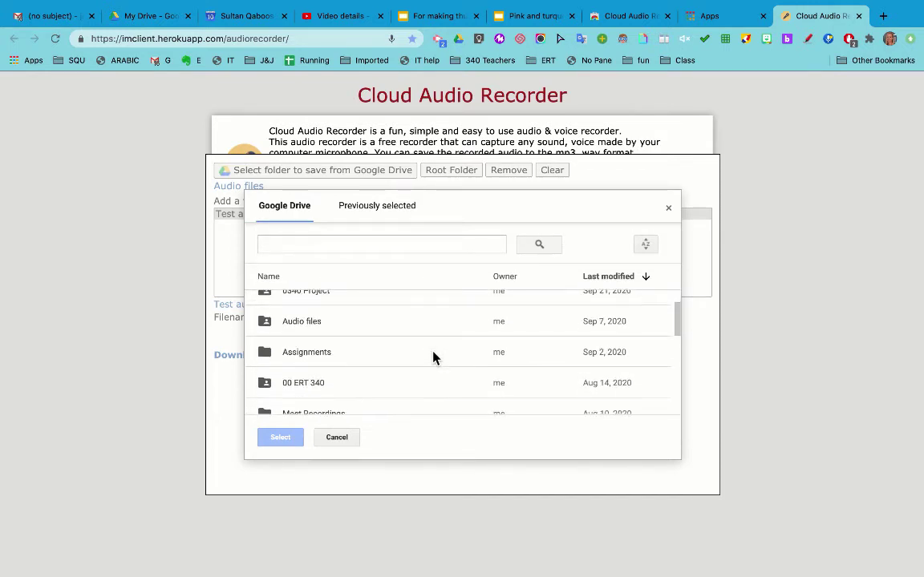
scroll(433, 358, "up", 1)
left_click(297, 343)
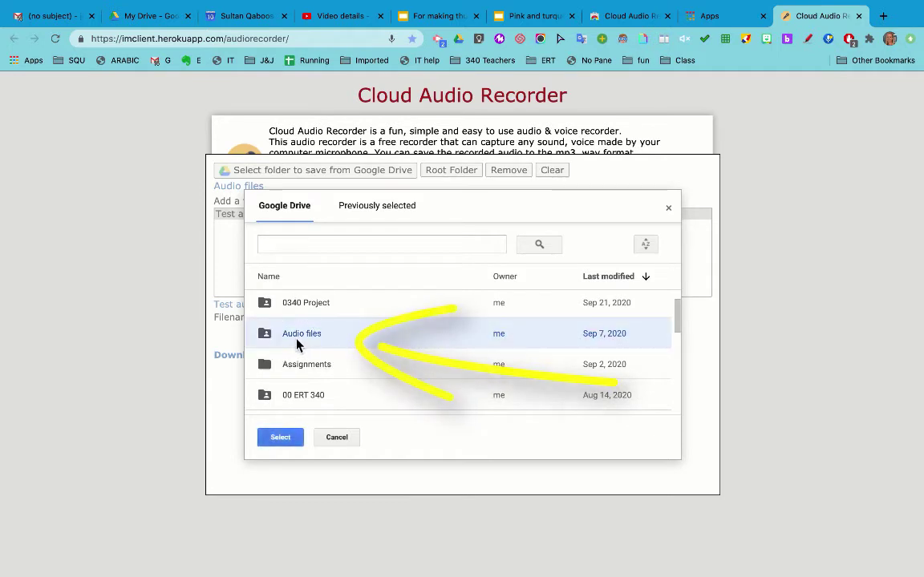
left_click(278, 440)
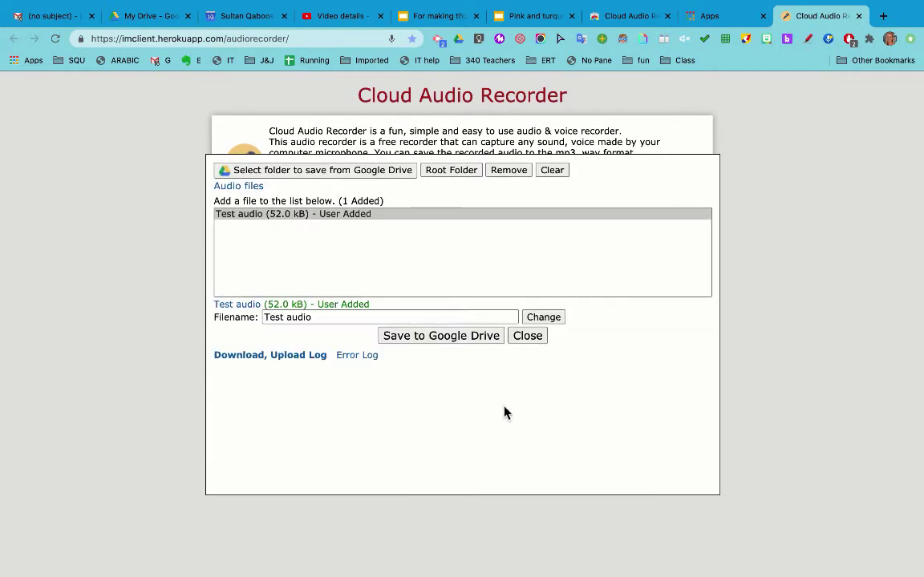
left_click(461, 338)
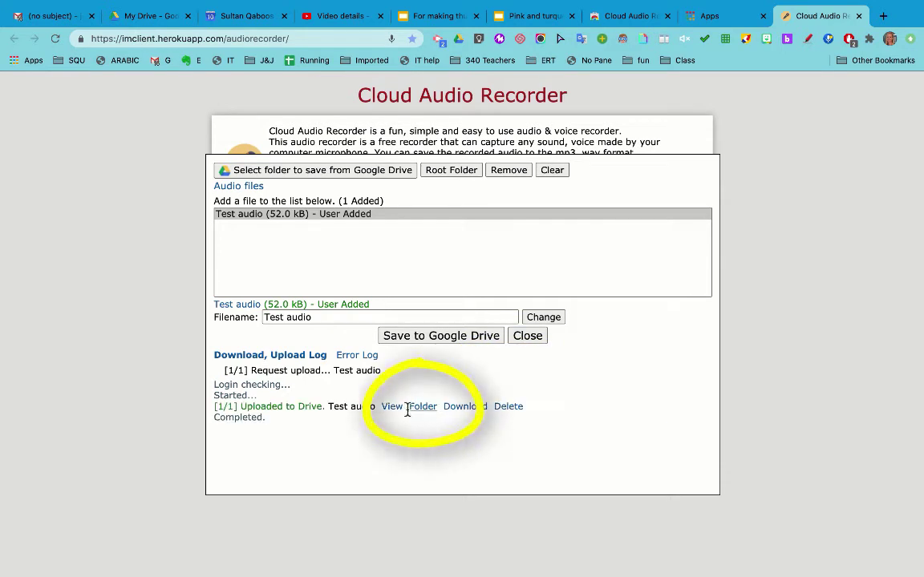
Set 'Test audio' in the Audio files folder to Viewer access for anyone with the link
left_click(425, 409)
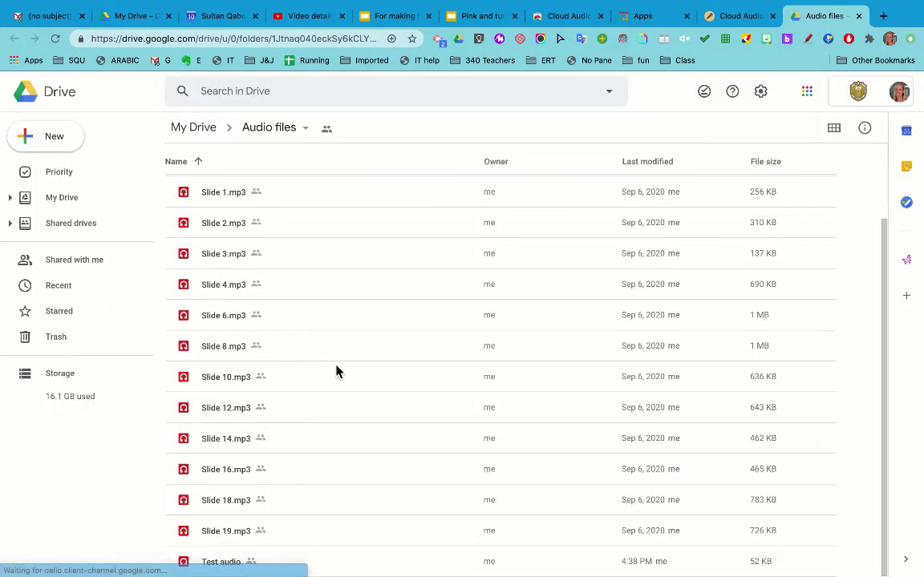
left_click(222, 564)
right_click(224, 565)
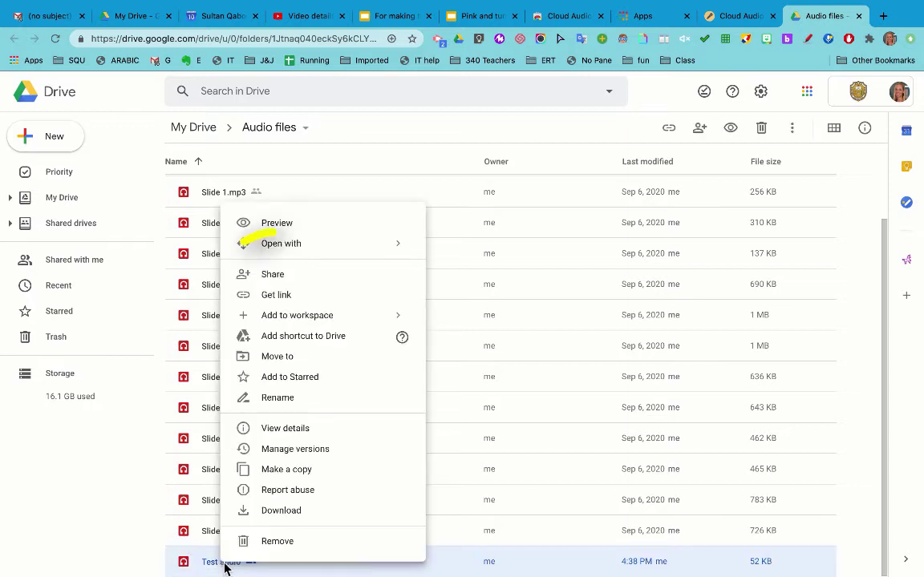
left_click(357, 281)
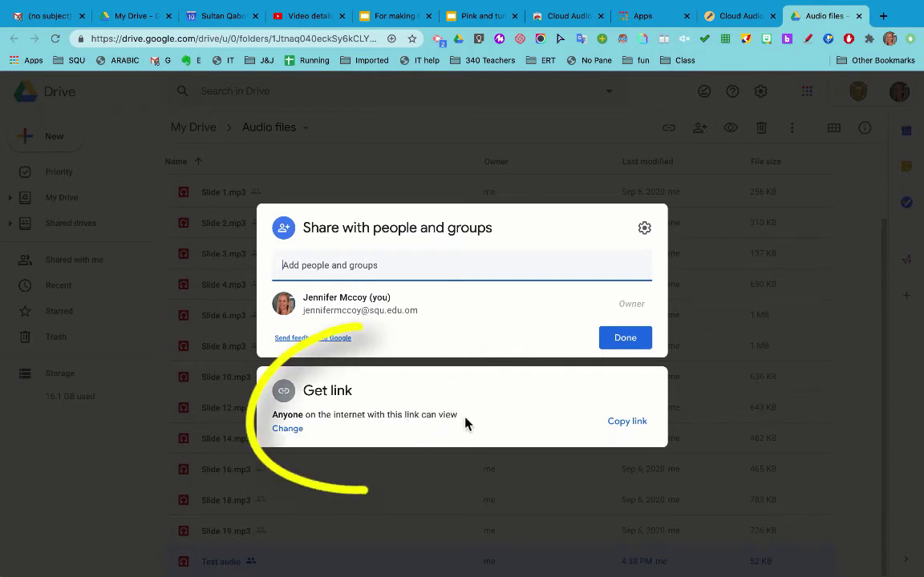
left_click(288, 433)
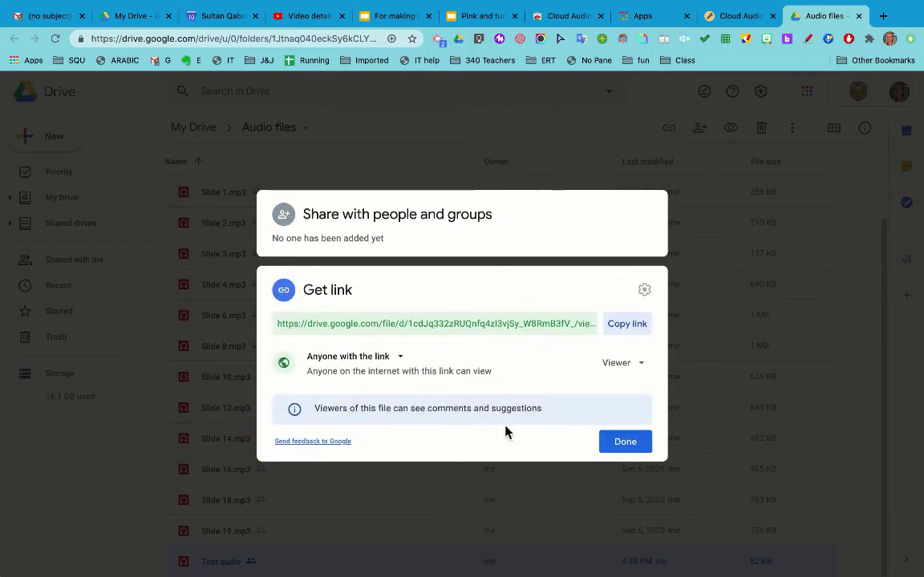
left_click(640, 367)
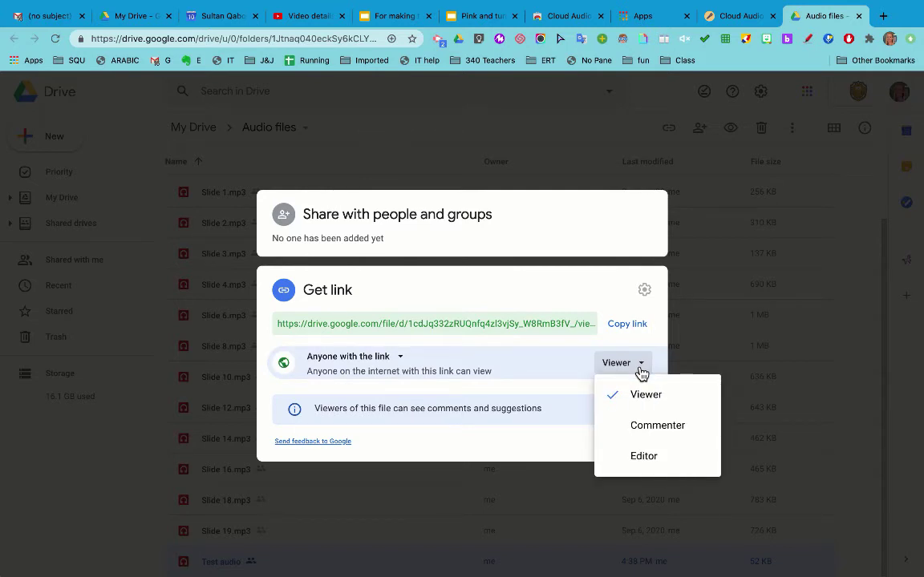
left_click(636, 401)
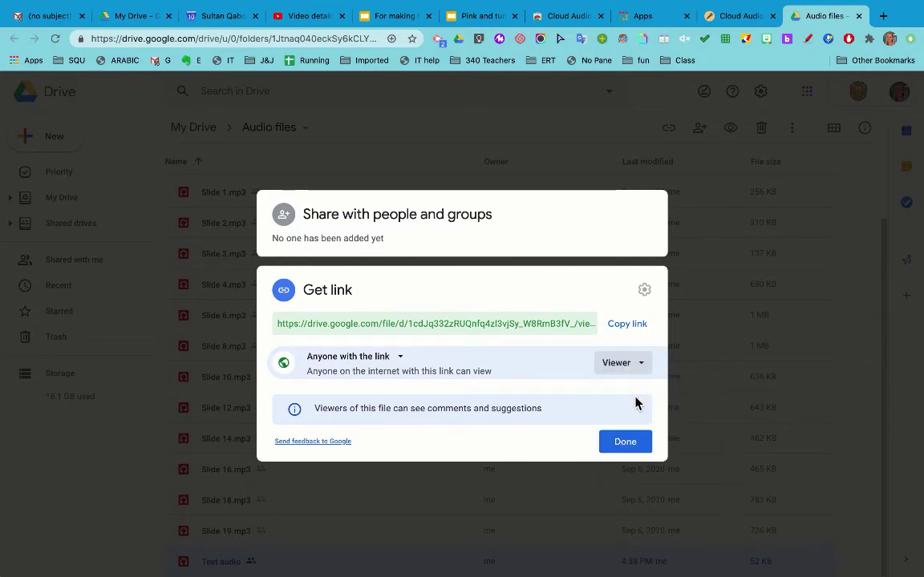
left_click(632, 449)
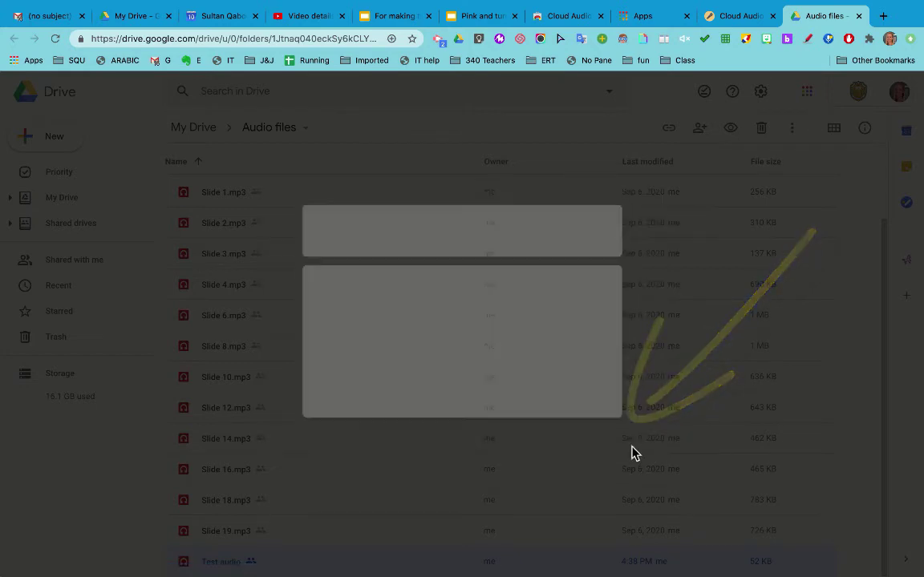
In the 'Pink and turquoise on white' deck, add a Title and body slide titled with a first name plus 'Week 5'
left_click(484, 16)
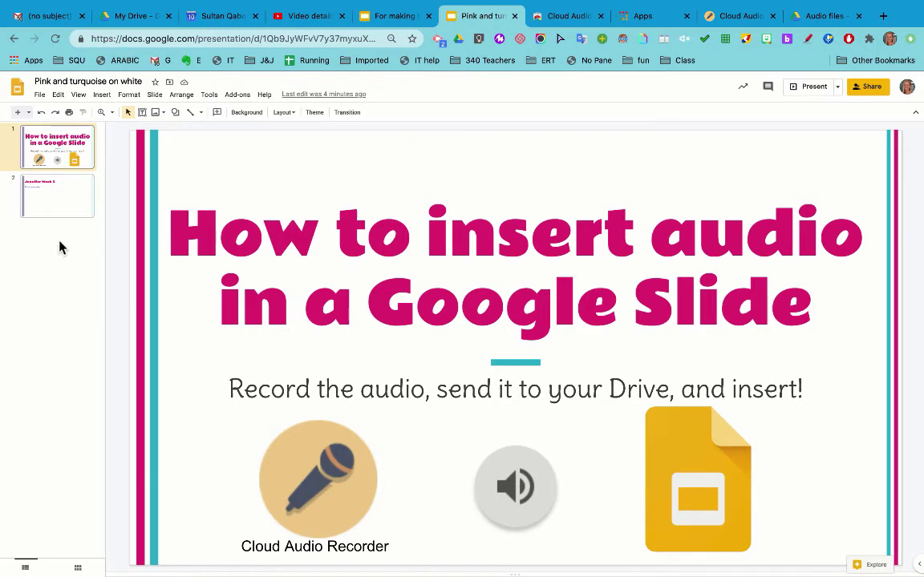
left_click(29, 113)
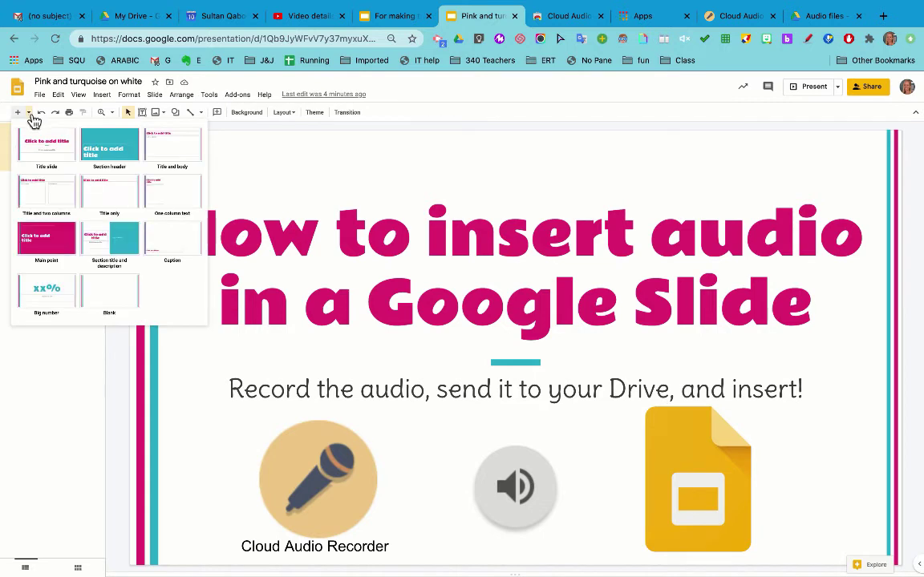
left_click(175, 157)
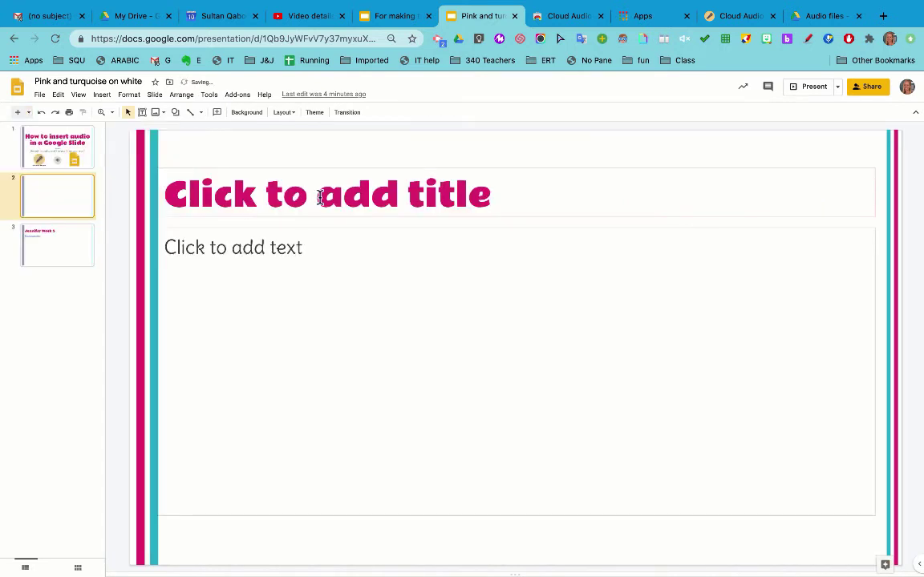
left_click(320, 197)
type("Jennifer ")
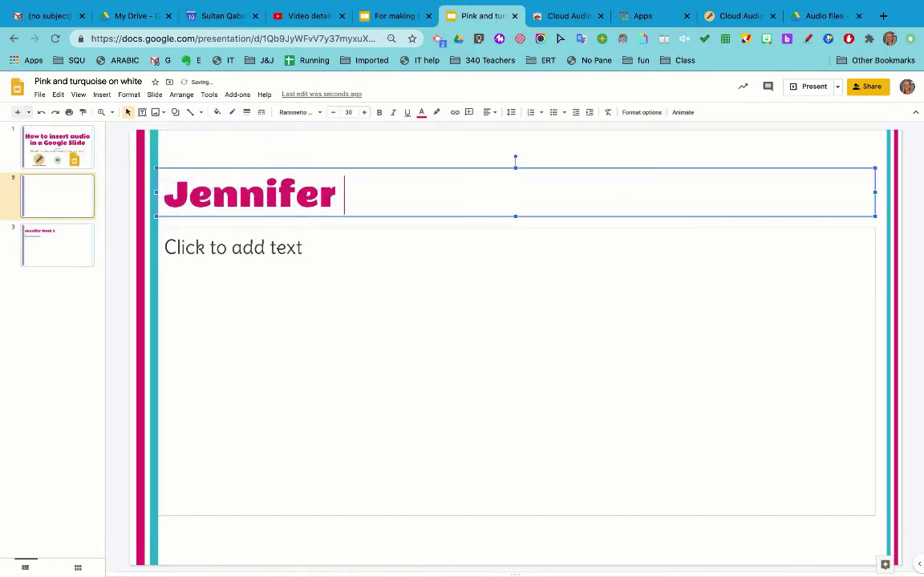
type("Week 5")
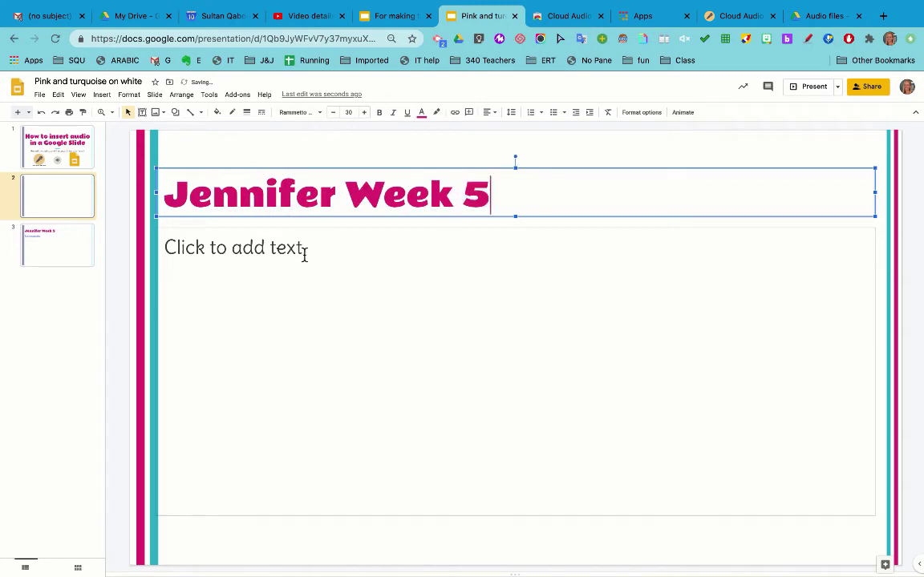
left_click(304, 254)
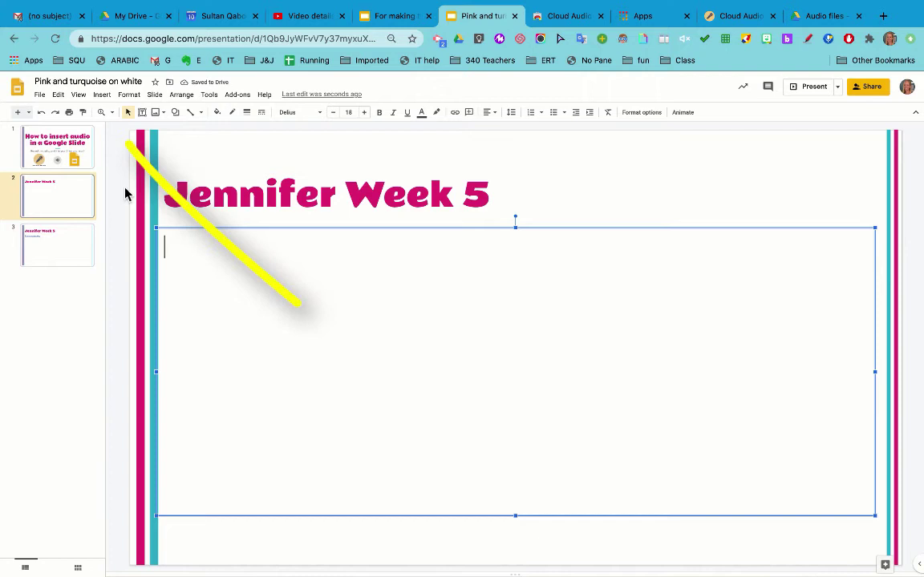
Insert the 'Test audio' file from My Drive via Insert > Audio
left_click(103, 95)
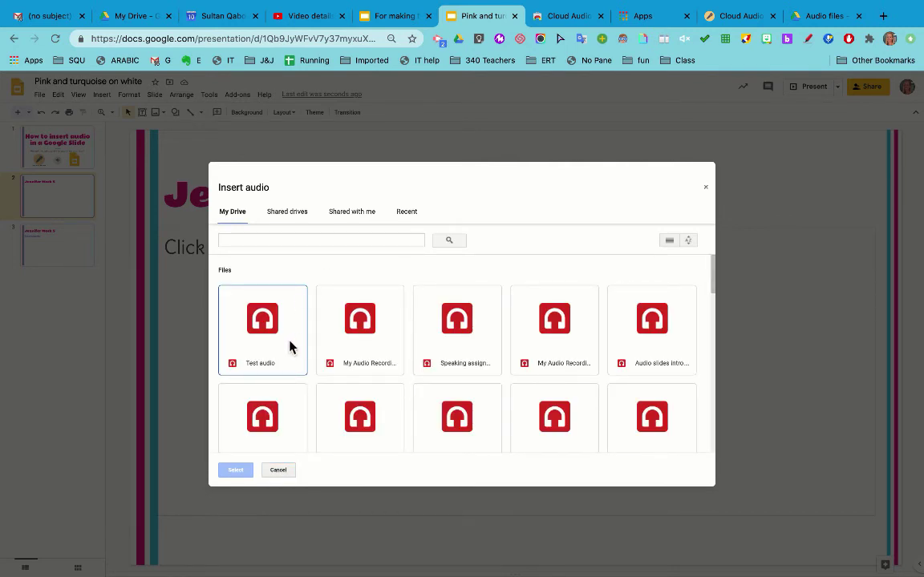
left_click(304, 245)
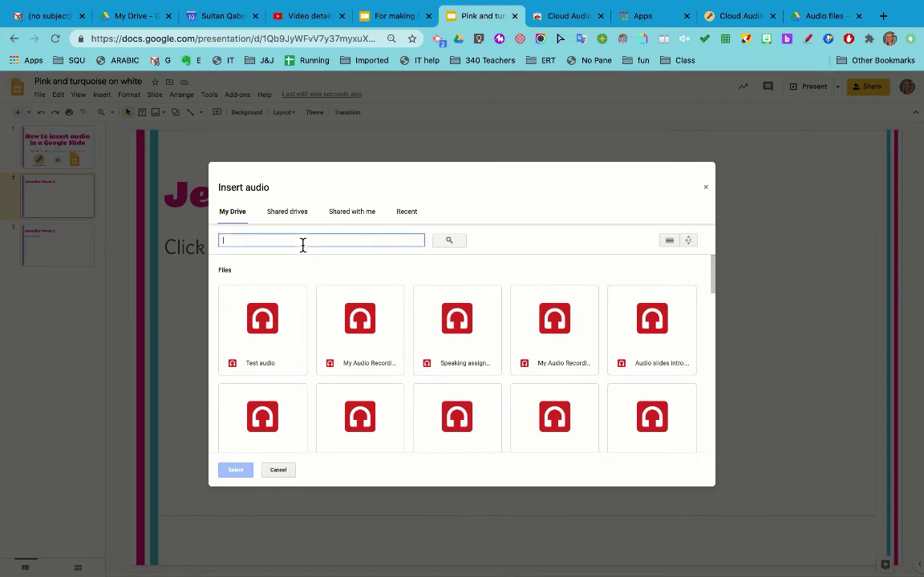
left_click(265, 335)
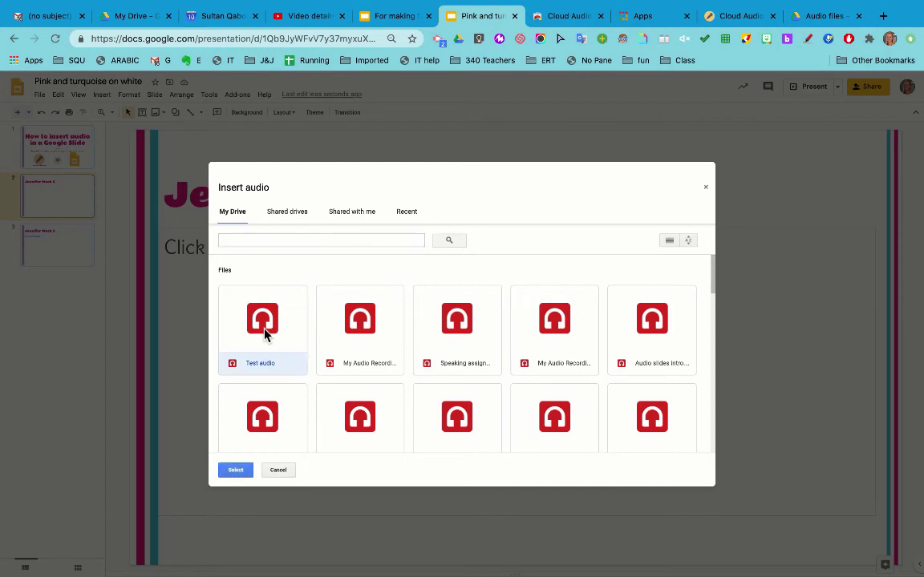
left_click(235, 471)
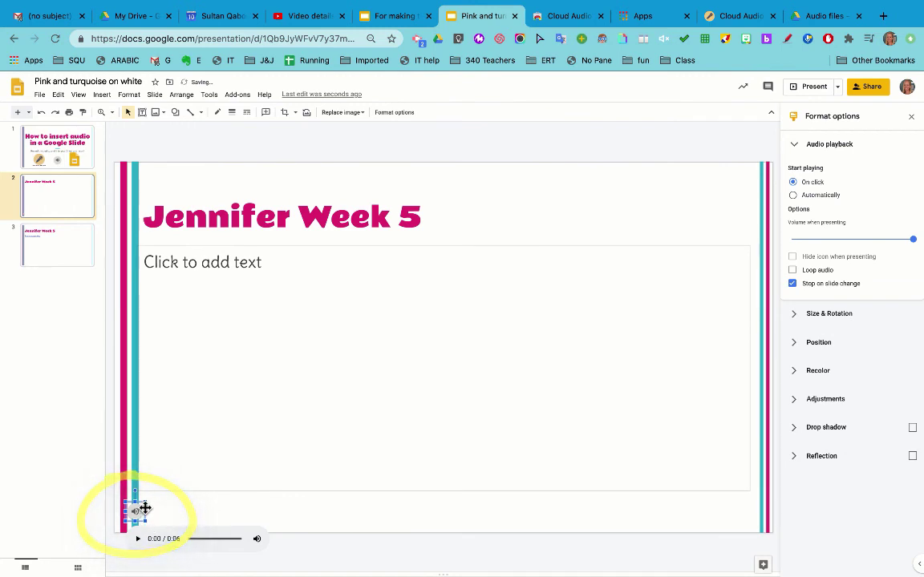
Drag the audio icon up into the body area and enlarge it by its corner handle
left_click_drag(145, 507, 293, 373)
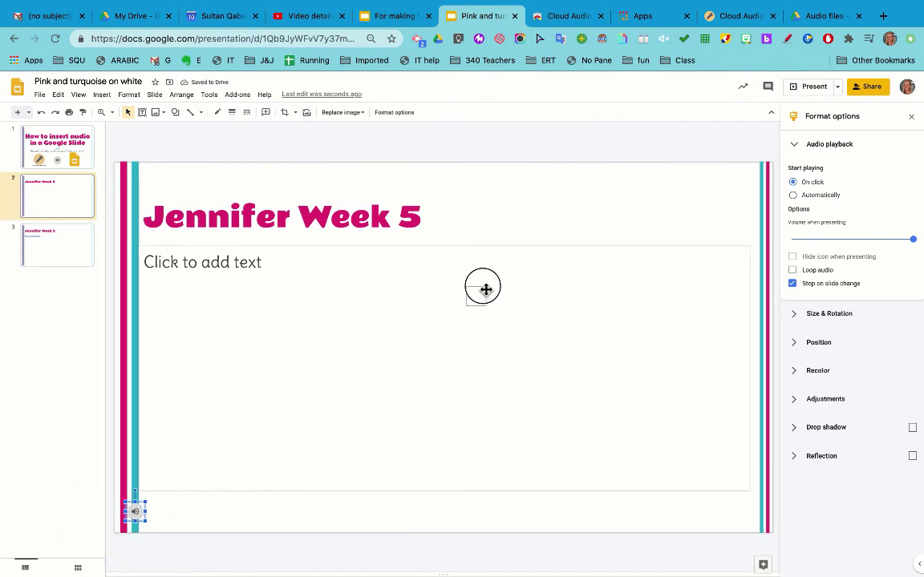
left_click_drag(486, 289, 194, 308)
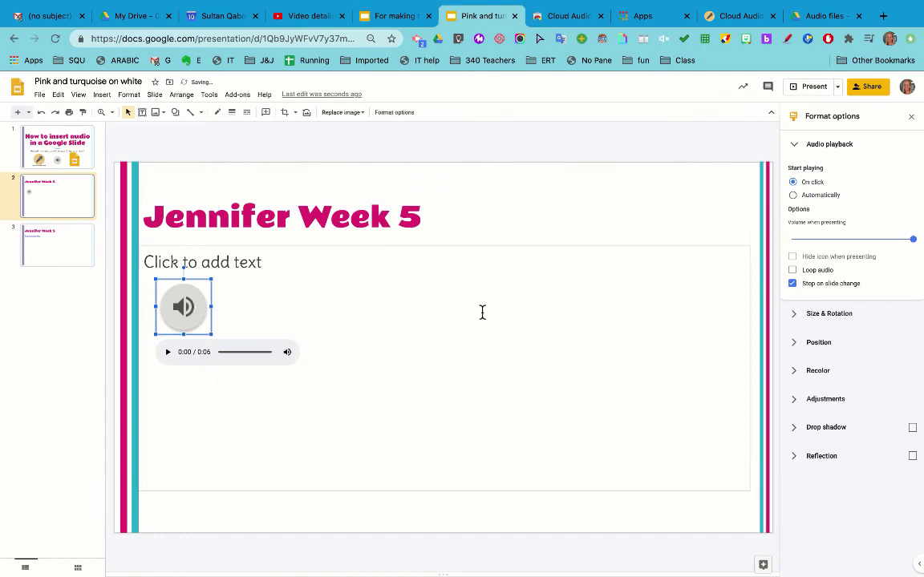
mouse_move(353, 88)
left_mouse_down()
mouse_move(366, 141)
mouse_move(417, 120)
left_mouse_up()
Recolor the audio icon pink using the Light 7 recolor preset
left_click(800, 372)
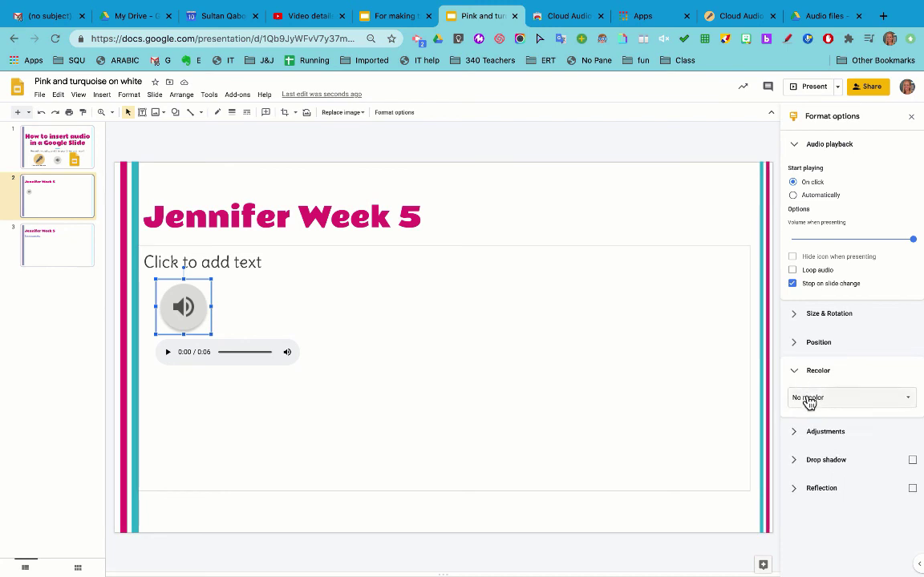
left_click(808, 400)
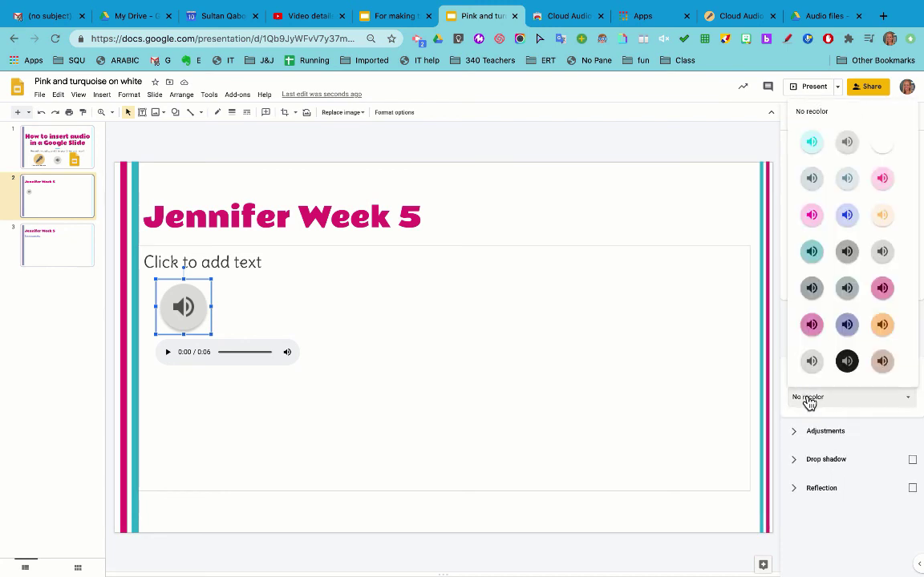
left_click(811, 215)
left_click(621, 375)
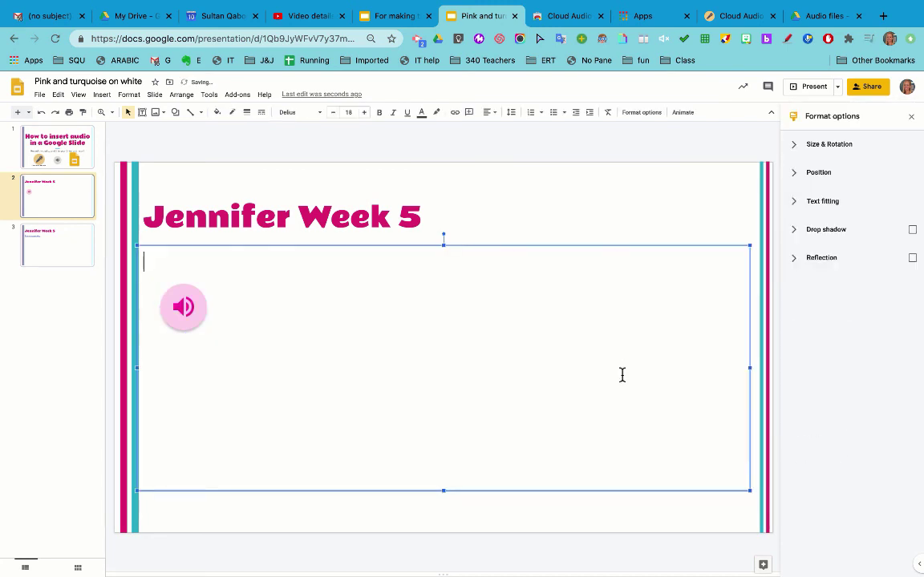
Play and pause the audio clip to test the recording
left_click(178, 324)
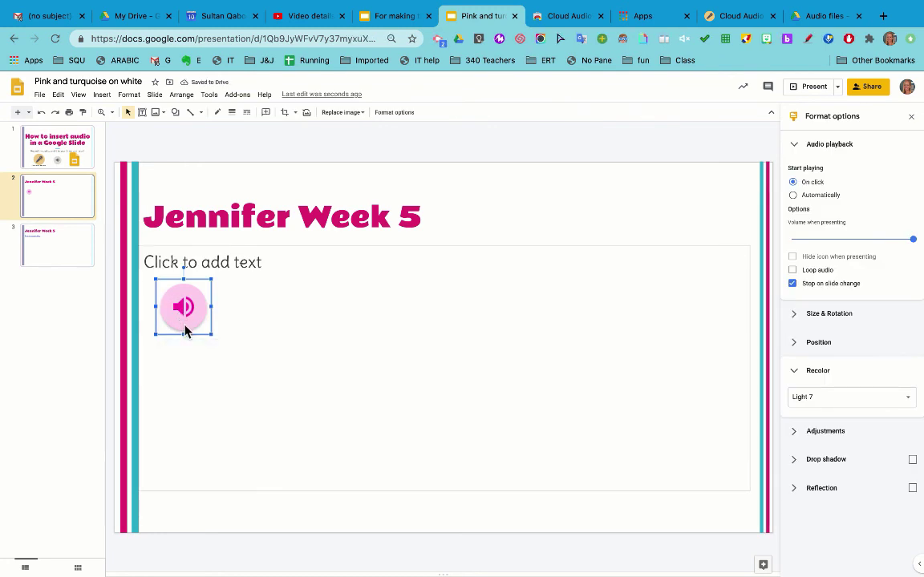
left_click(169, 354)
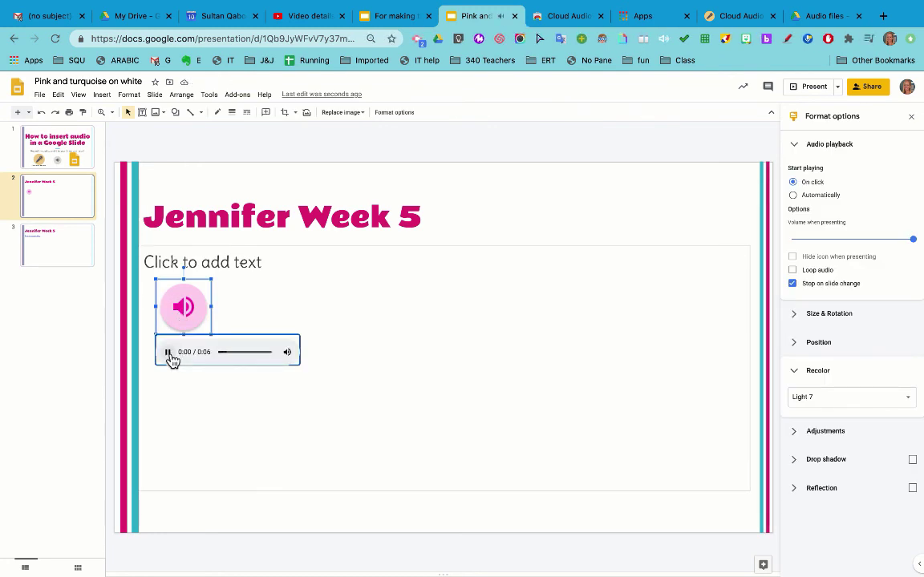
left_click(168, 353)
Move the audio icon up to sit just below the slide title
left_click(308, 284)
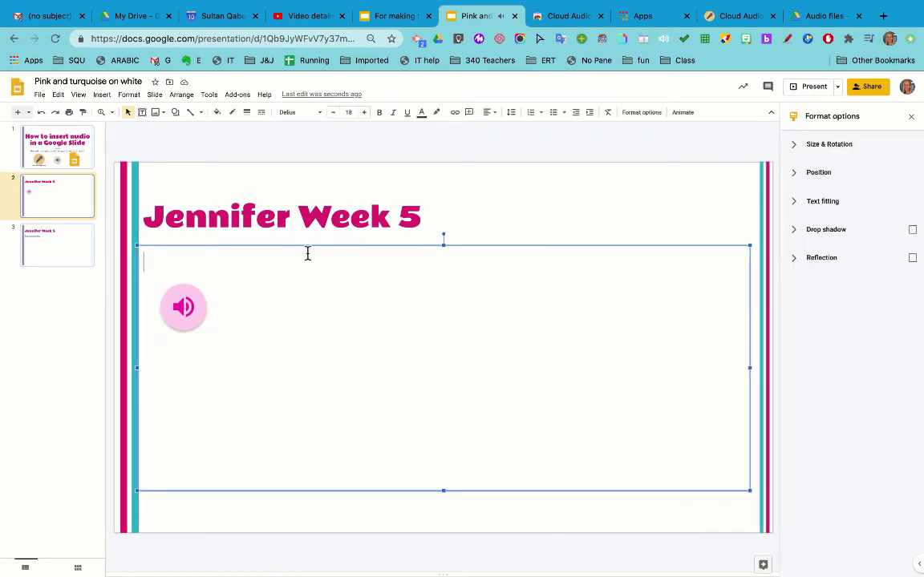
key("Escape")
key("Escape")
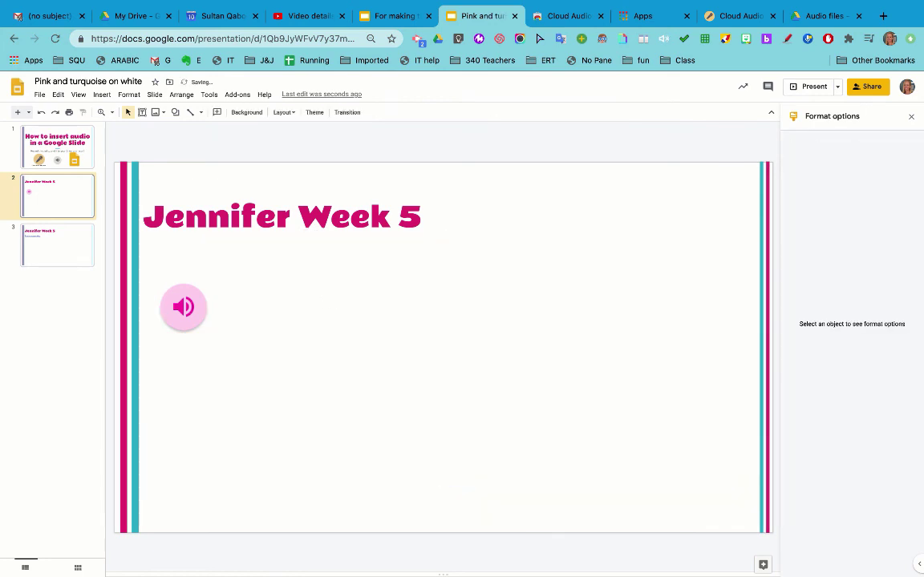
mouse_move(189, 305)
left_click_drag(189, 305, 182, 273)
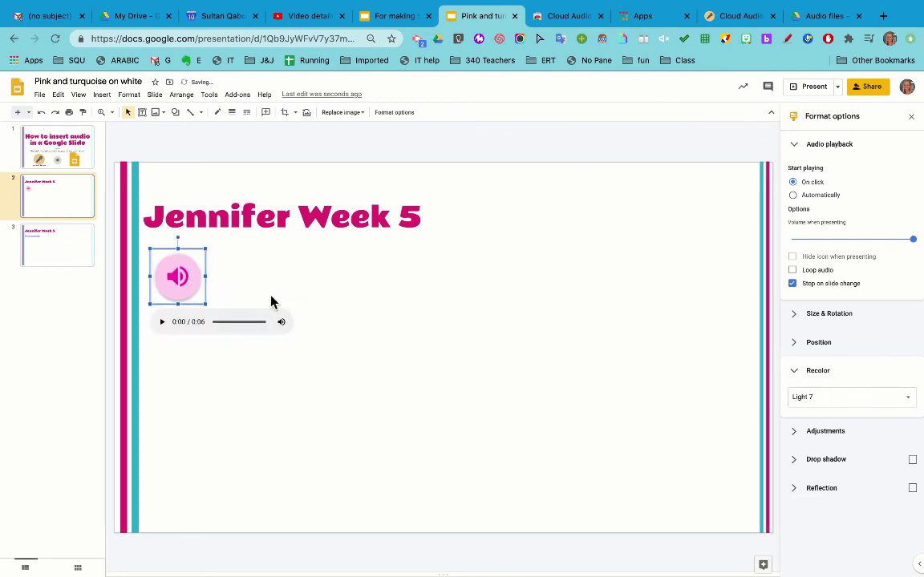
left_click(339, 284)
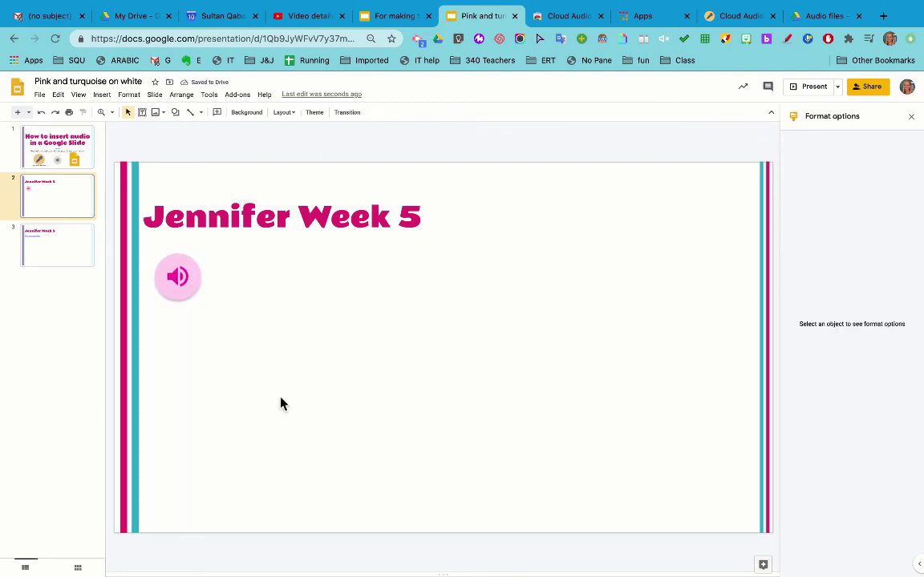